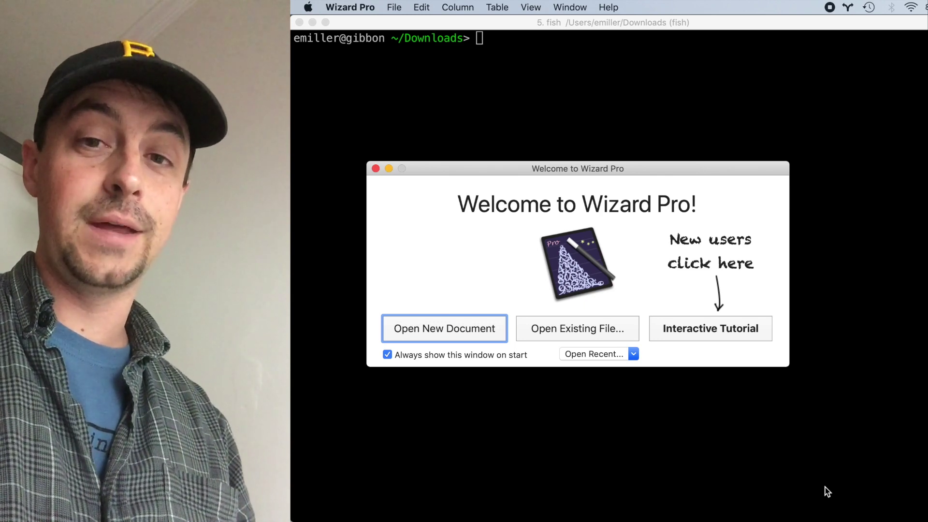
# Step: Open the existing file binary.dta from the TestFiles folder and show its column summary
pyautogui.click(584, 327)
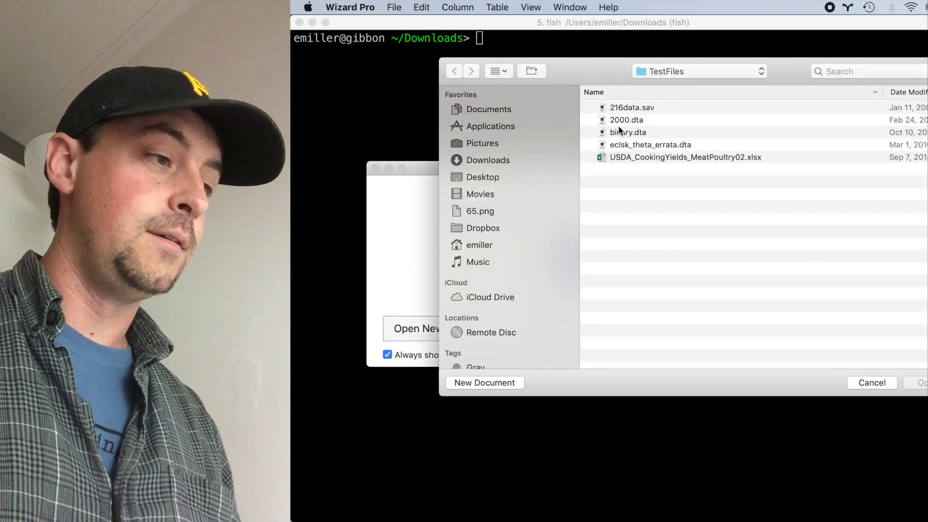
pyautogui.click(622, 132)
pyautogui.doubleClick(622, 133)
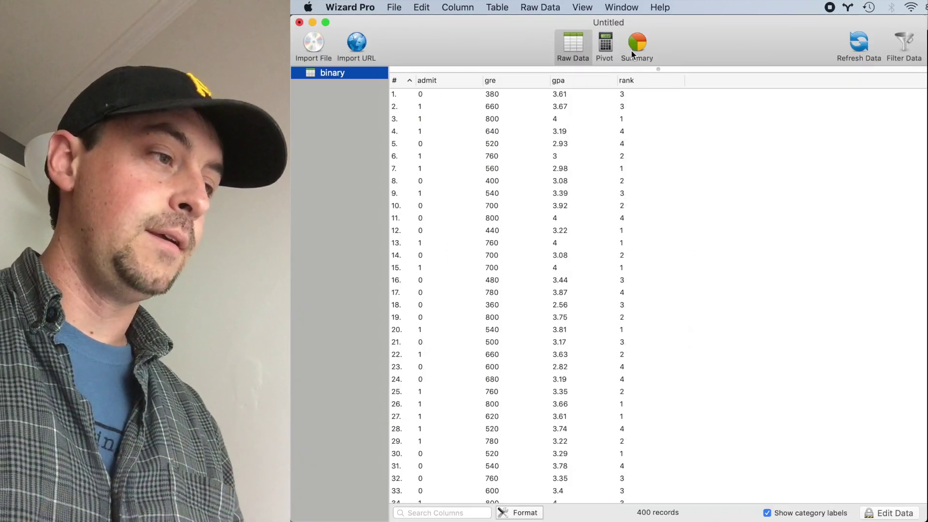
pyautogui.click(632, 48)
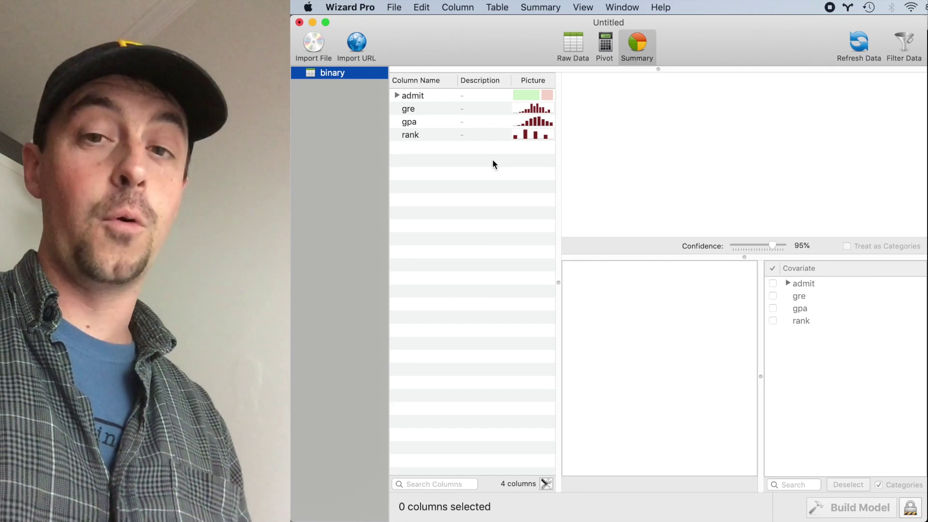
# Step: Check the distributions of the admit and rank columns, and set the rank column to be treated as categories
pyautogui.click(455, 93)
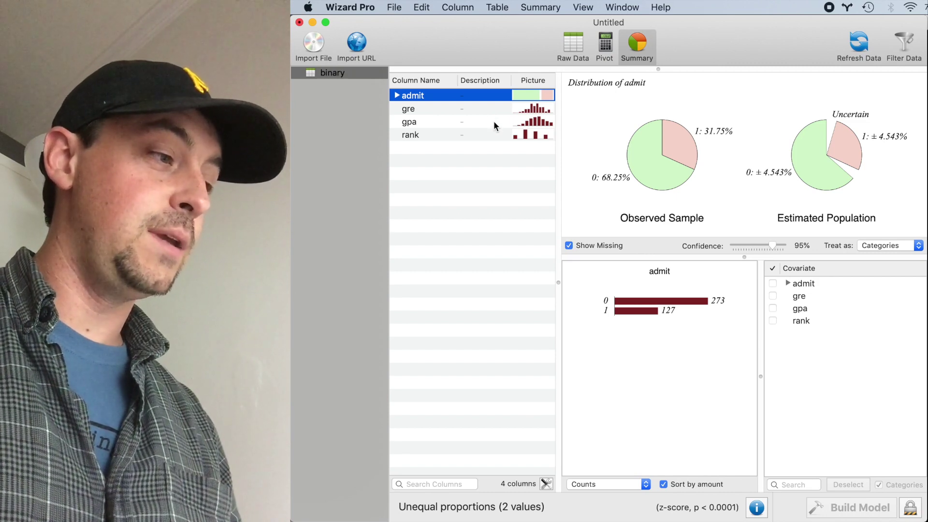
pyautogui.click(495, 133)
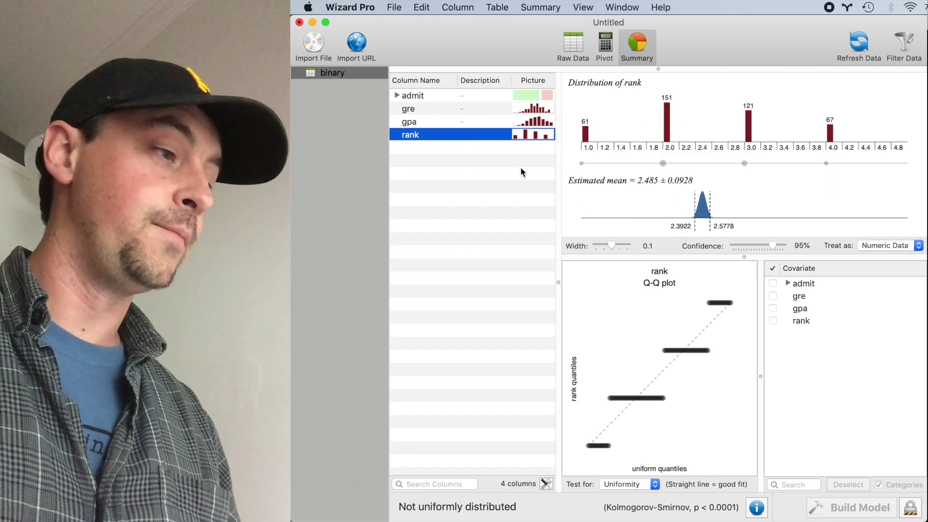
pyautogui.rightClick(478, 138)
pyautogui.moveTo(498, 141)
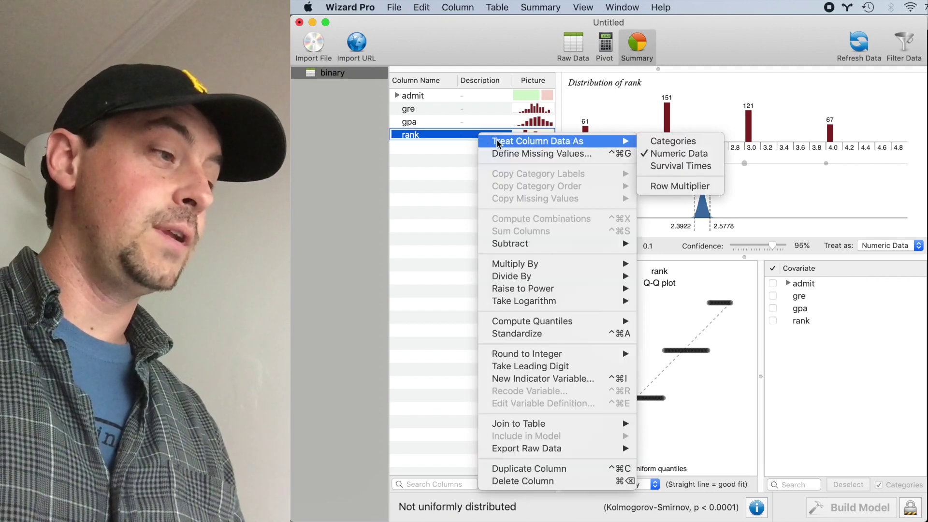
pyautogui.click(650, 141)
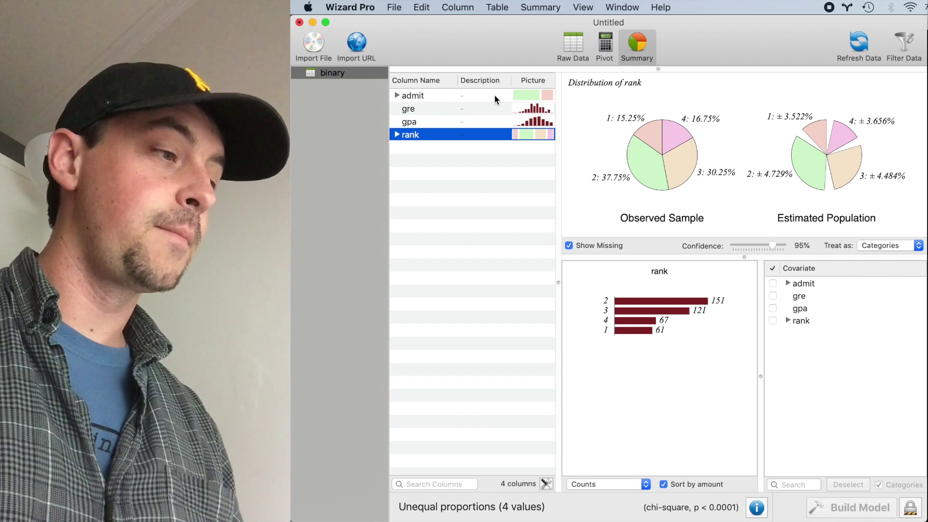
# Step: Build a model with admit as the outcome and gre, gpa and rank as covariates
pyautogui.click(494, 97)
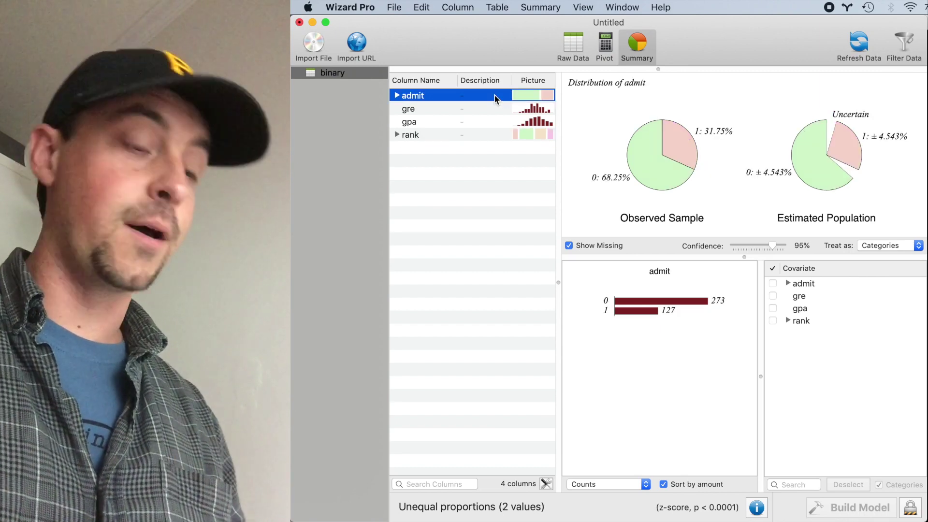
pyautogui.click(909, 508)
pyautogui.click(773, 296)
pyautogui.click(774, 308)
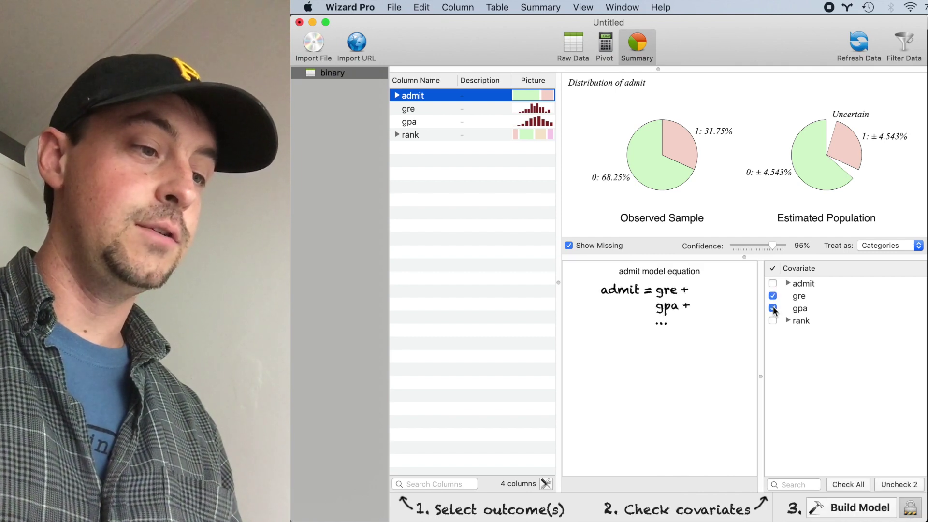
pyautogui.click(773, 320)
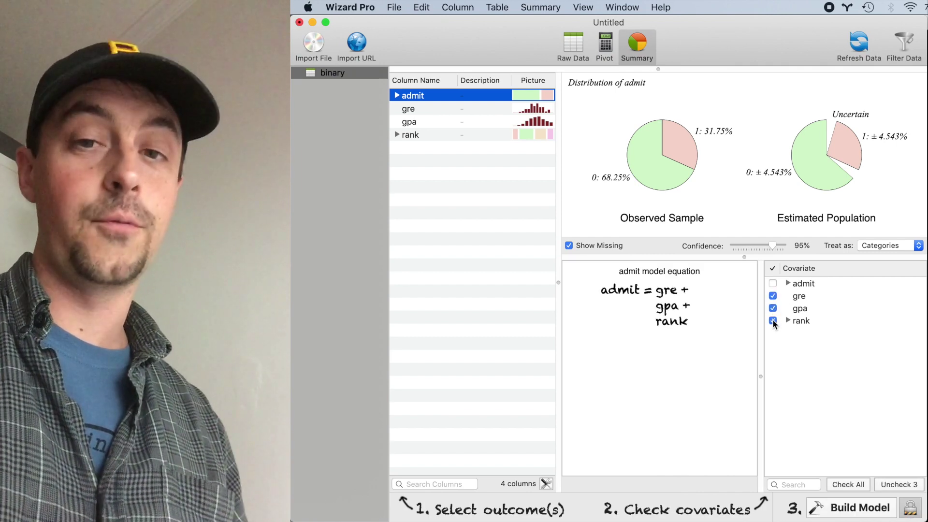
pyautogui.click(839, 508)
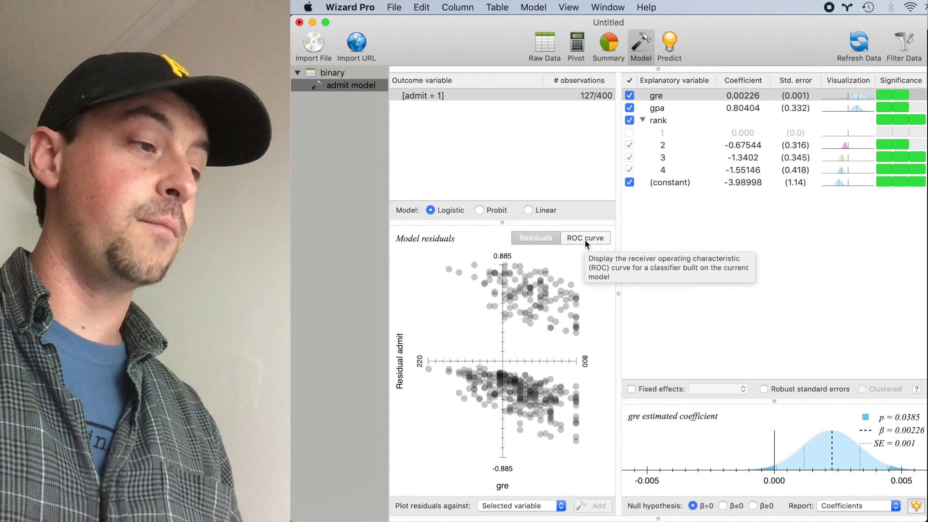
# Step: Display the admit model's ROC curve in place of the residuals and adjust the height of the plot area
pyautogui.click(585, 239)
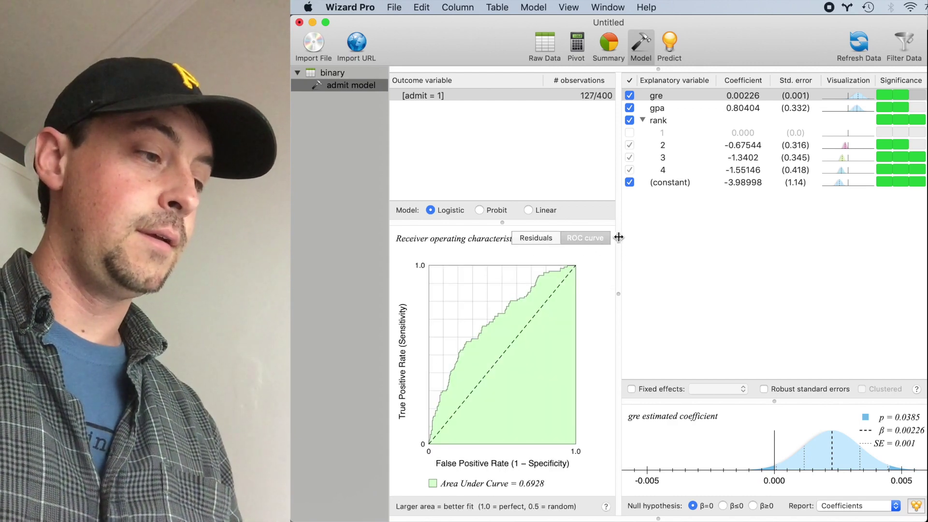
pyautogui.moveTo(597, 223); pyautogui.dragTo(600, 244)
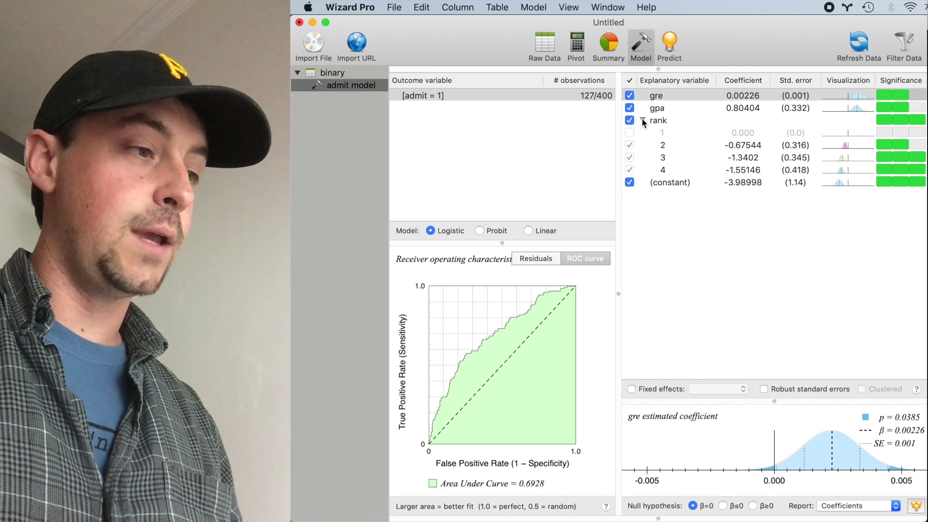
# Step: Exclude gre from the model, toggle rank out and in repeatedly to compare the ROC curves, and restore both variables
pyautogui.click(630, 95)
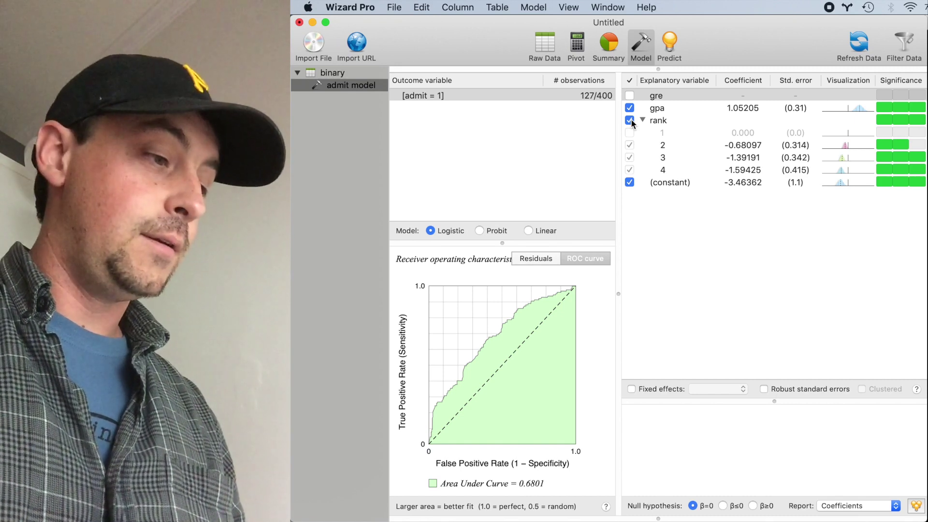
pyautogui.click(631, 120)
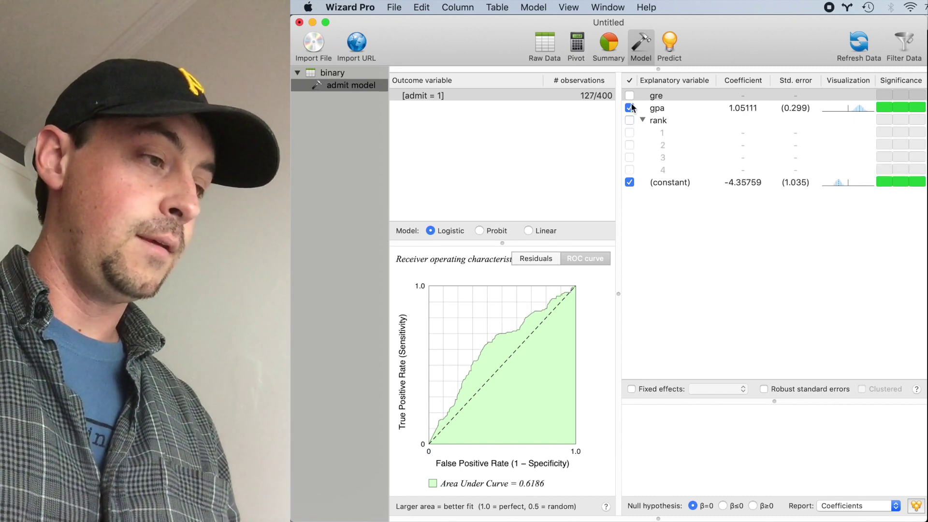
pyautogui.click(630, 119)
pyautogui.click(631, 120)
pyautogui.click(630, 119)
pyautogui.click(630, 120)
pyautogui.click(630, 120)
pyautogui.click(630, 120)
pyautogui.click(630, 119)
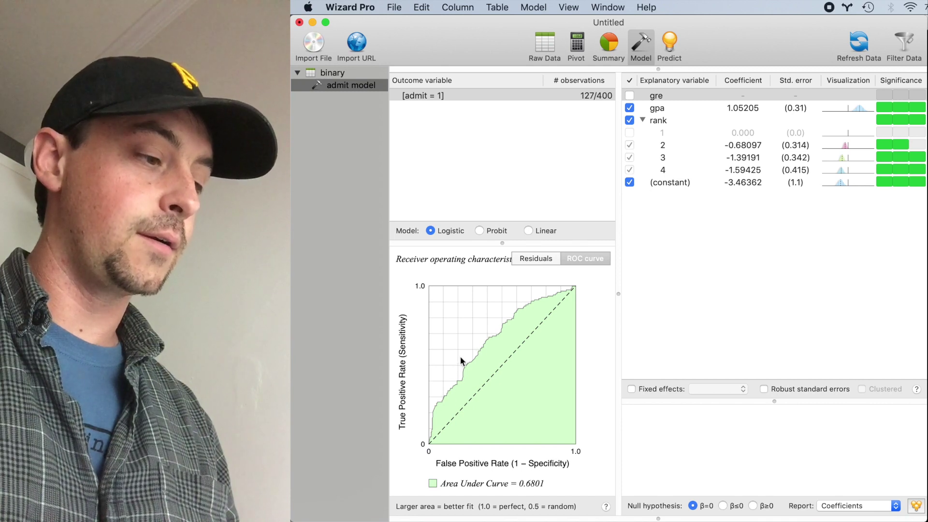
pyautogui.click(630, 120)
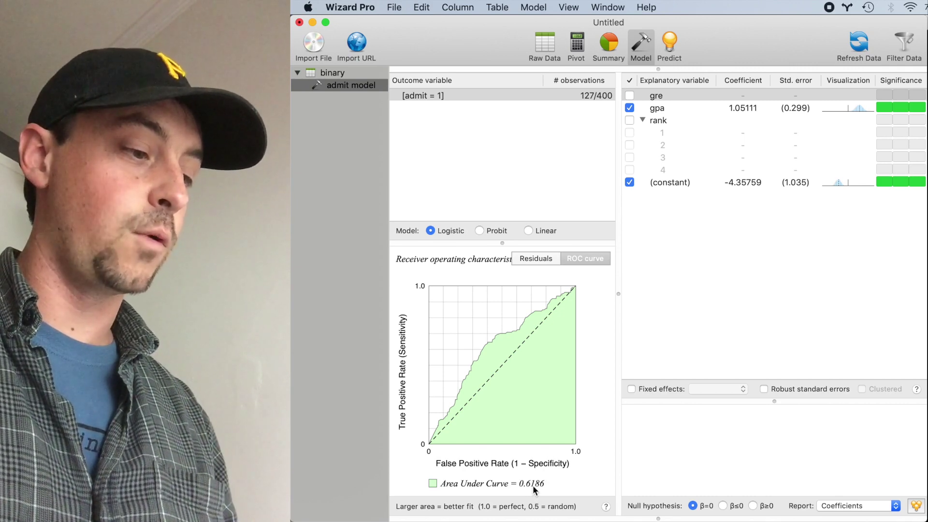
pyautogui.click(629, 121)
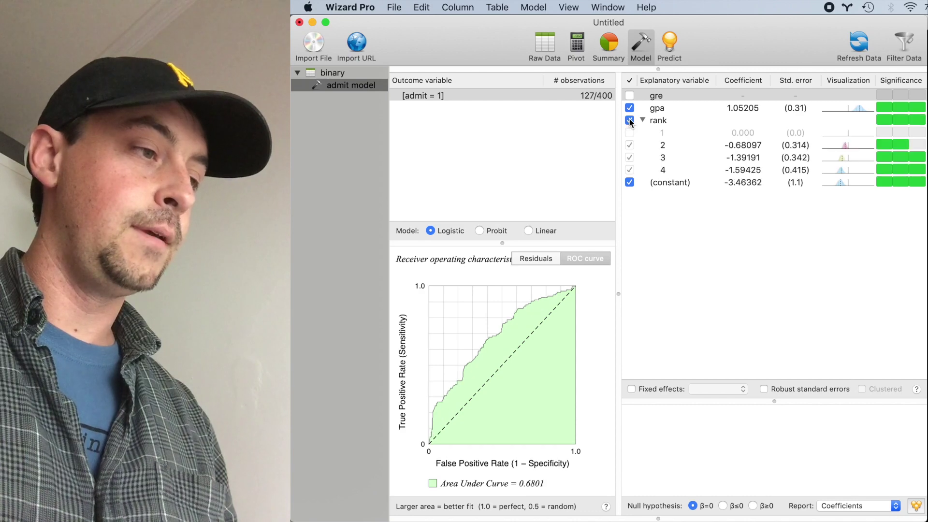
pyautogui.click(630, 95)
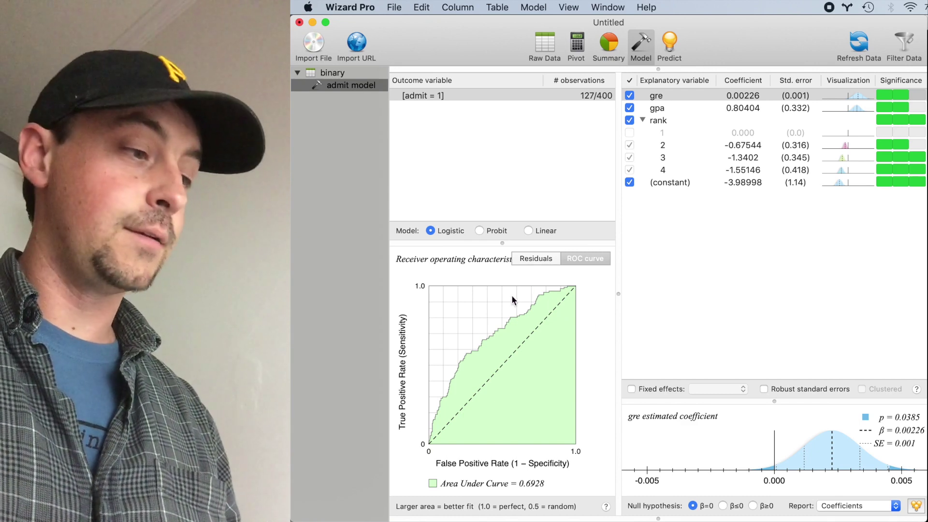
# Step: Copy the ROC curve's data to the clipboard
pyautogui.rightClick(512, 299)
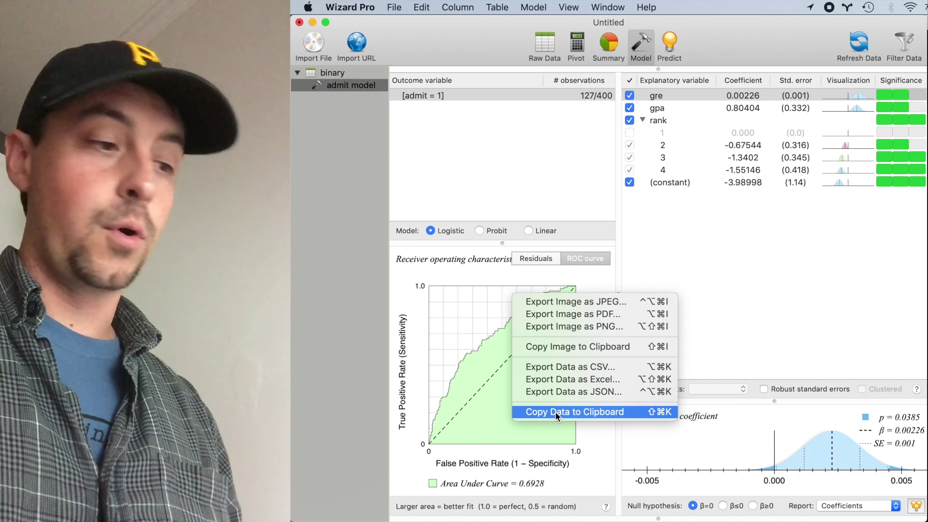
pyautogui.click(555, 411)
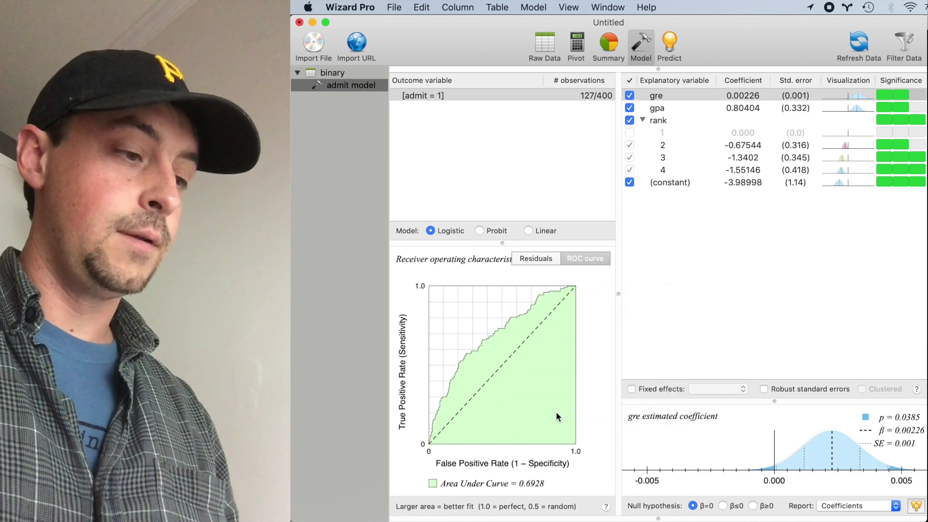